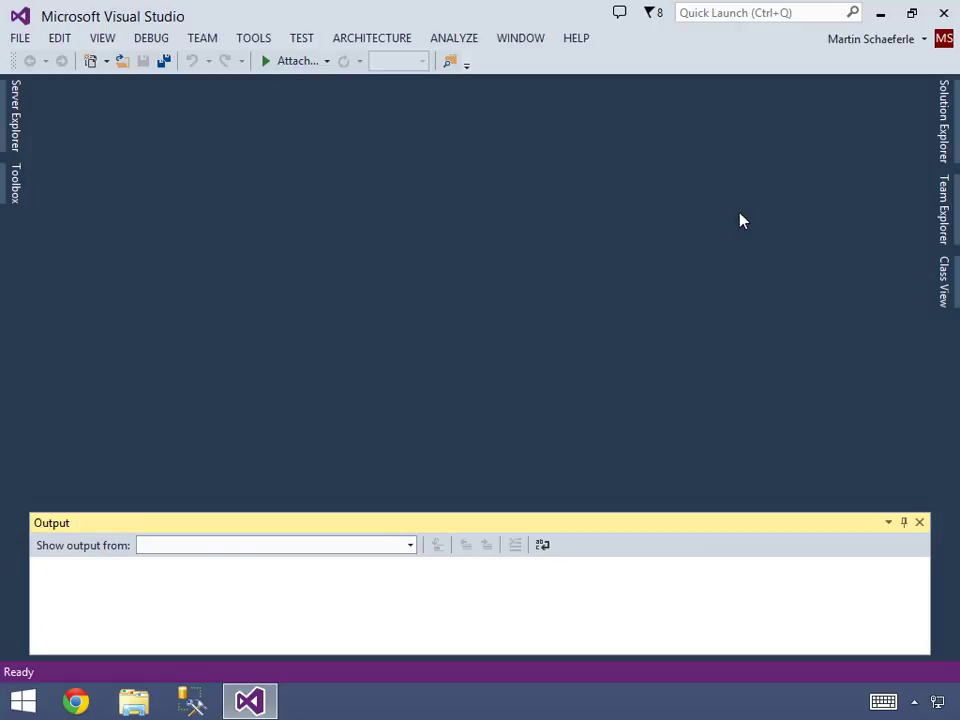
Keep Solution Explorer permanently docked and narrow it to about half its docked width.
click(944, 141)
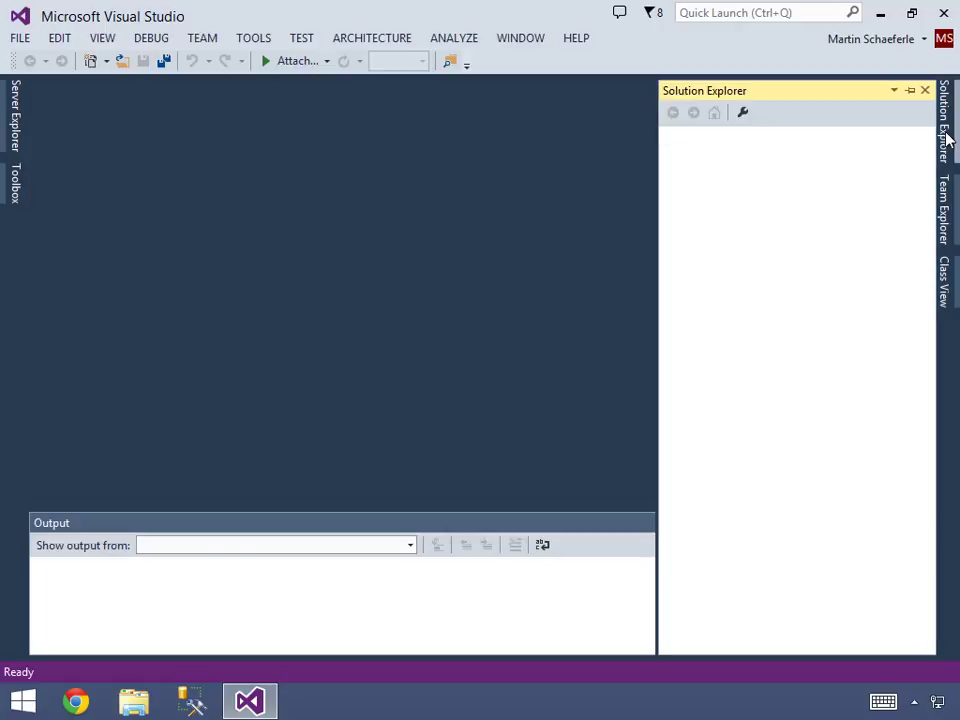
click(911, 93)
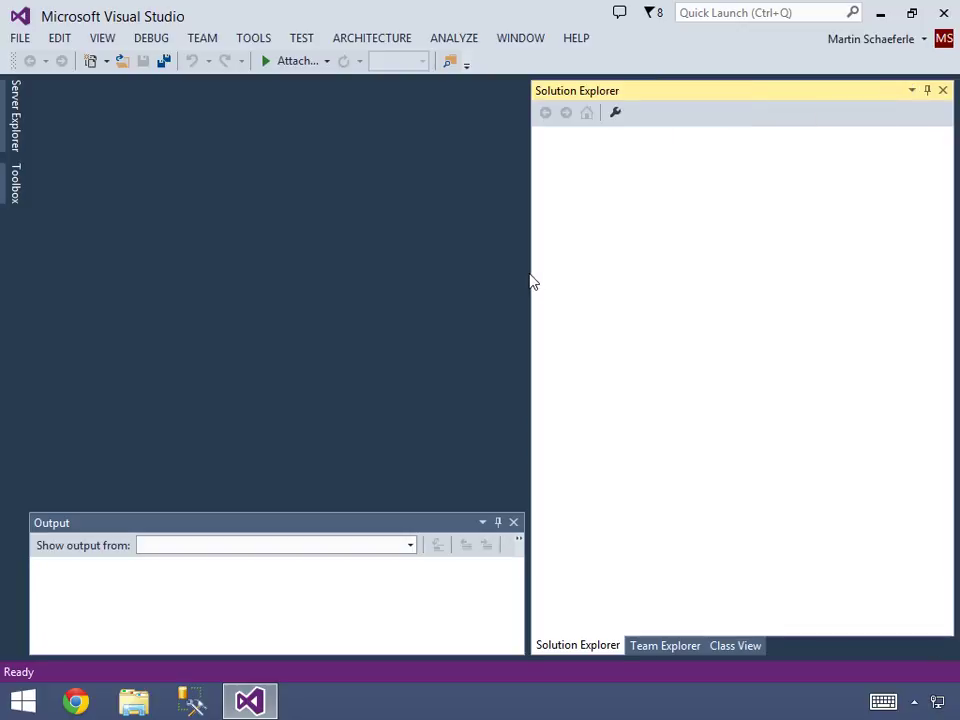
drag(525, 273, 719, 275)
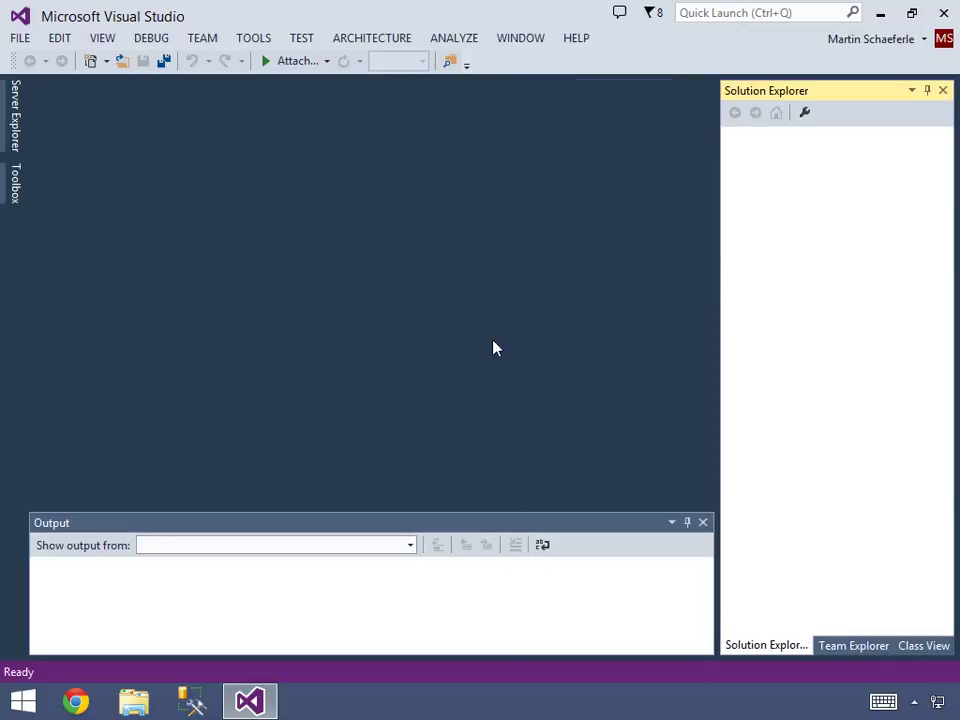
Start a new project from the Analysis Services Multidimensional and Data Mining template, widening the New Project dialog to show full template names.
click(20, 40)
mouse_move(56, 60)
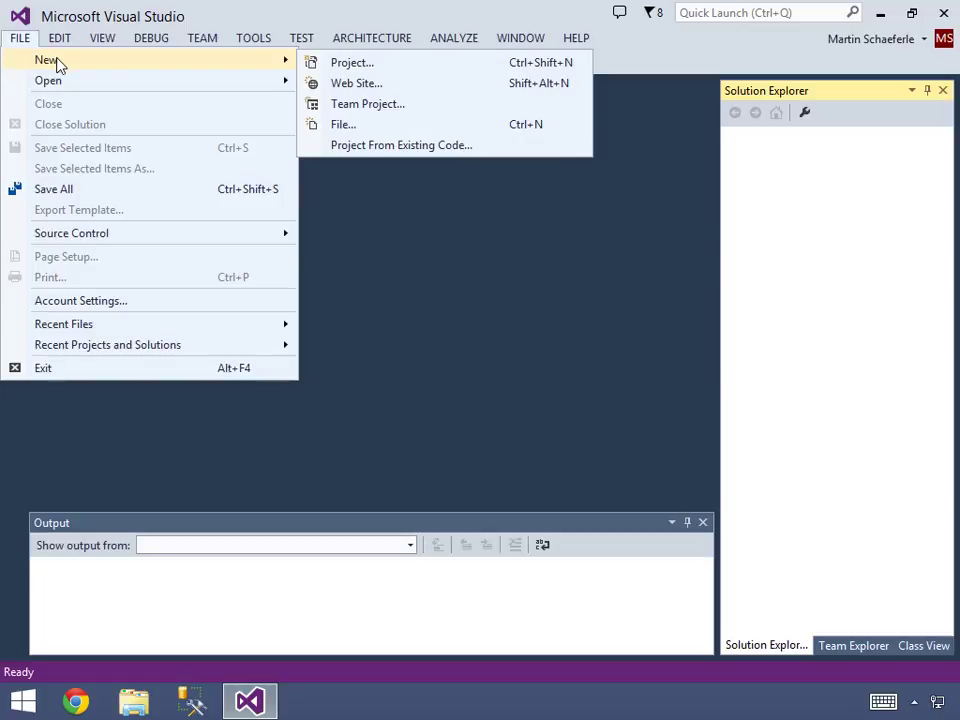
click(352, 64)
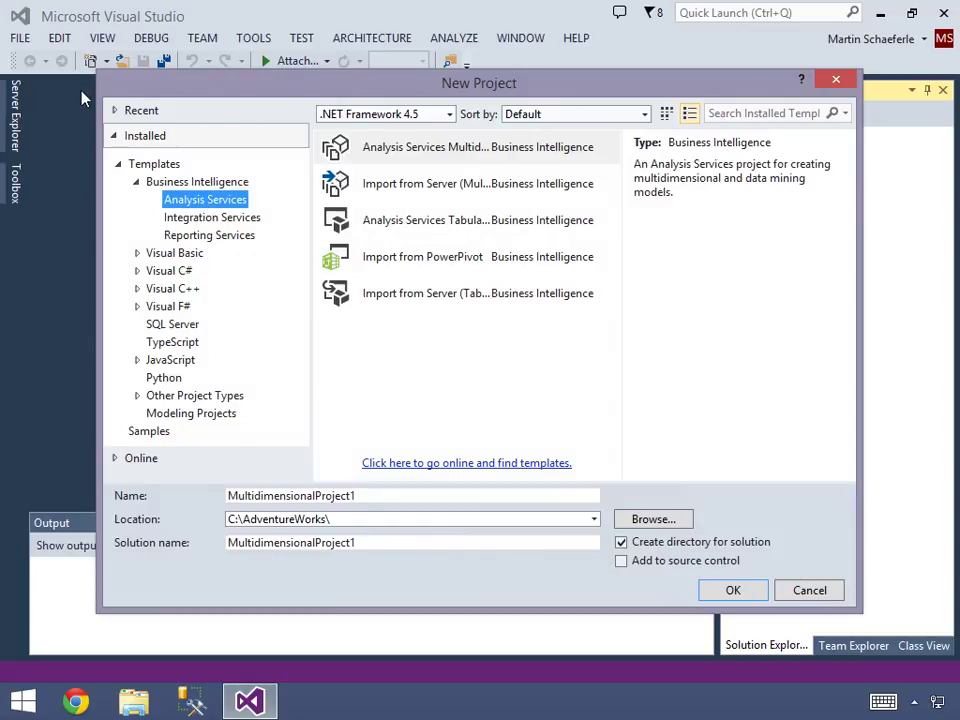
drag(72, 56, 0, 21)
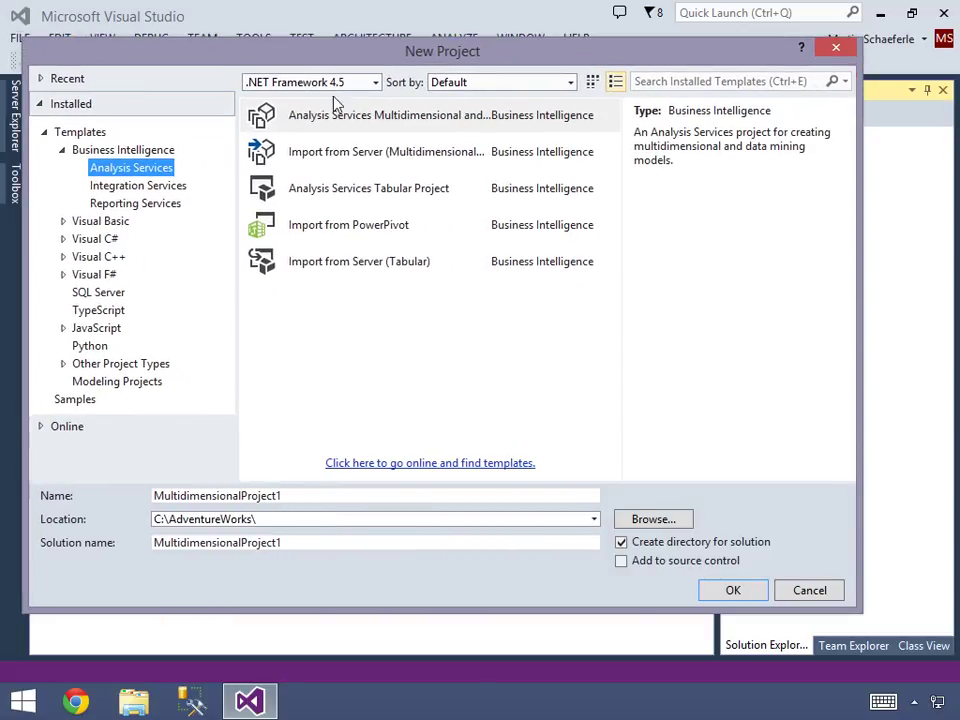
drag(864, 147, 934, 148)
drag(623, 152, 697, 155)
click(446, 128)
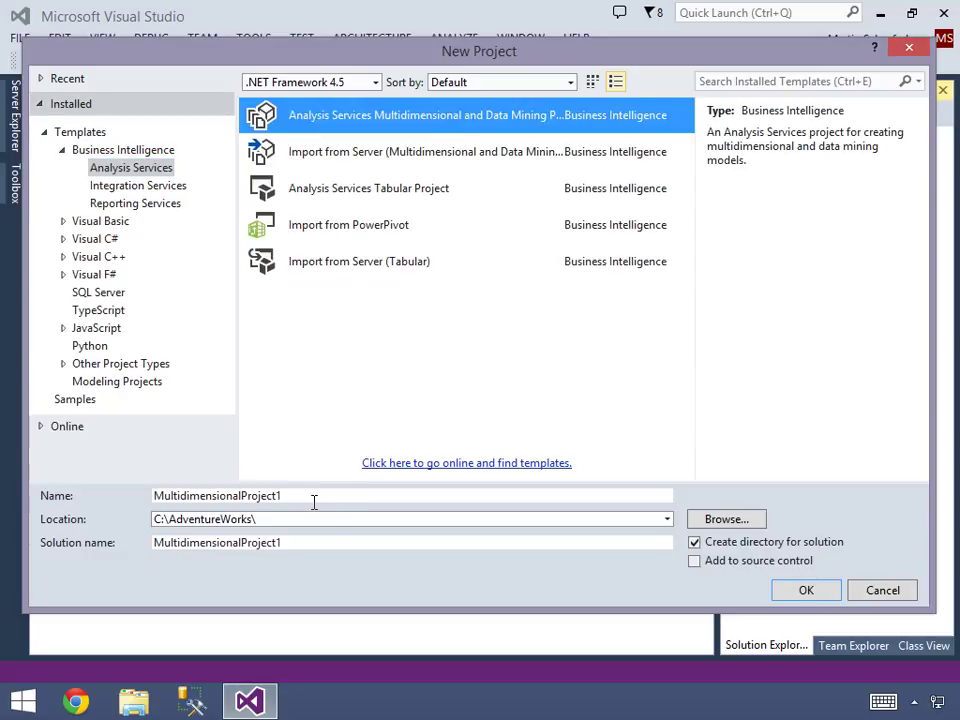
Name the project AdvWorkDW and create it in C:\AdventureWorks\ with its own solution directory.
click(305, 496)
drag(305, 496, 156, 490)
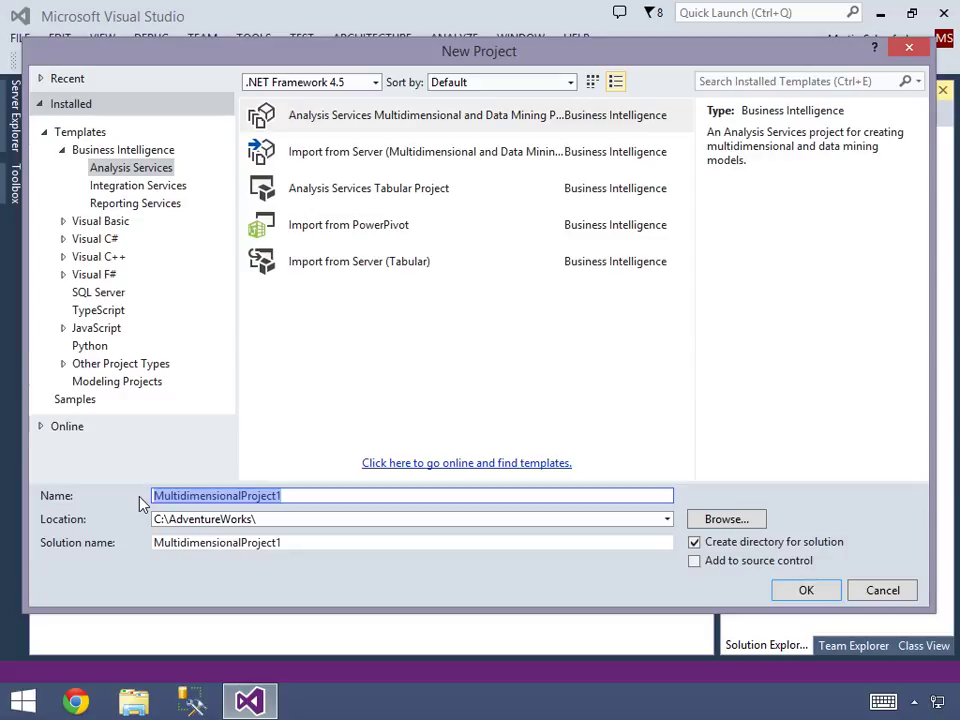
text(AdvWork)
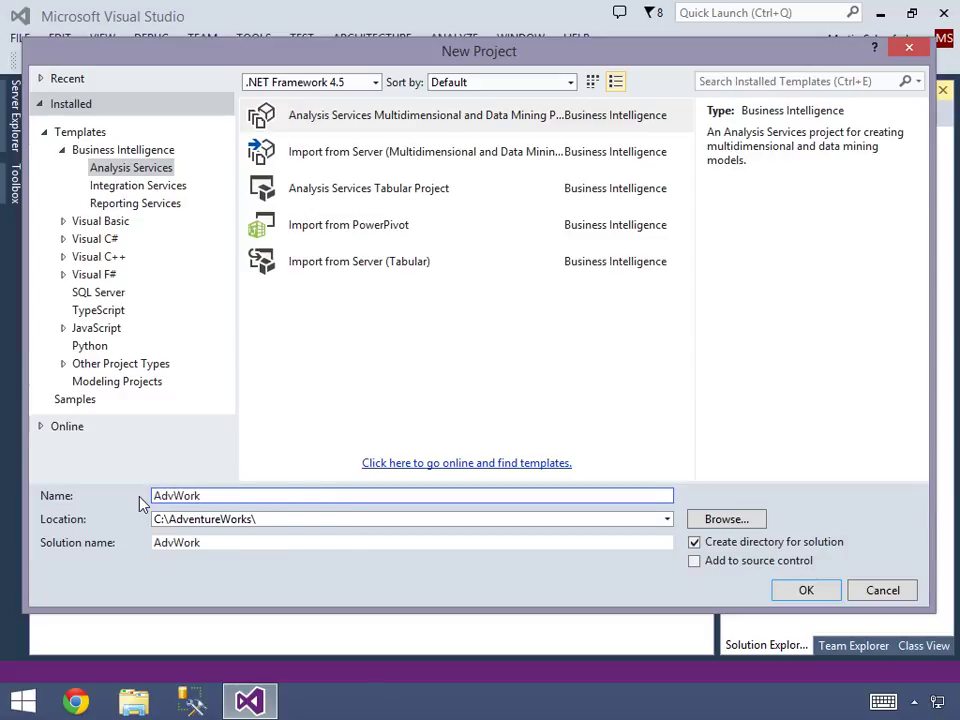
text(DW)
click(805, 592)
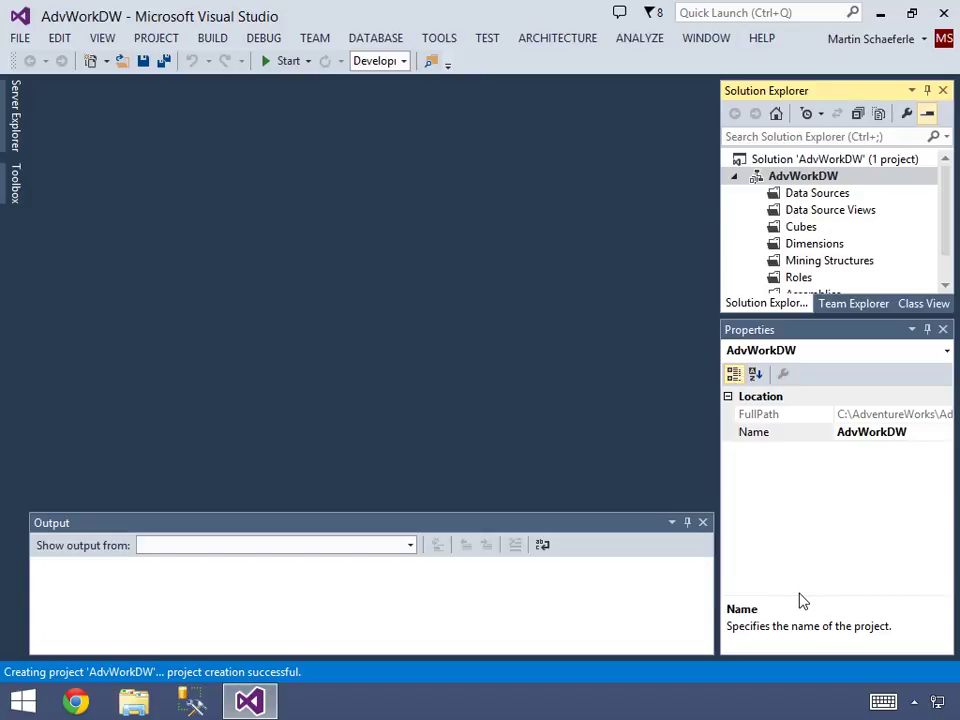
Set the Properties window to auto-hide and briefly check the AdvWorkDW project's properties.
click(927, 331)
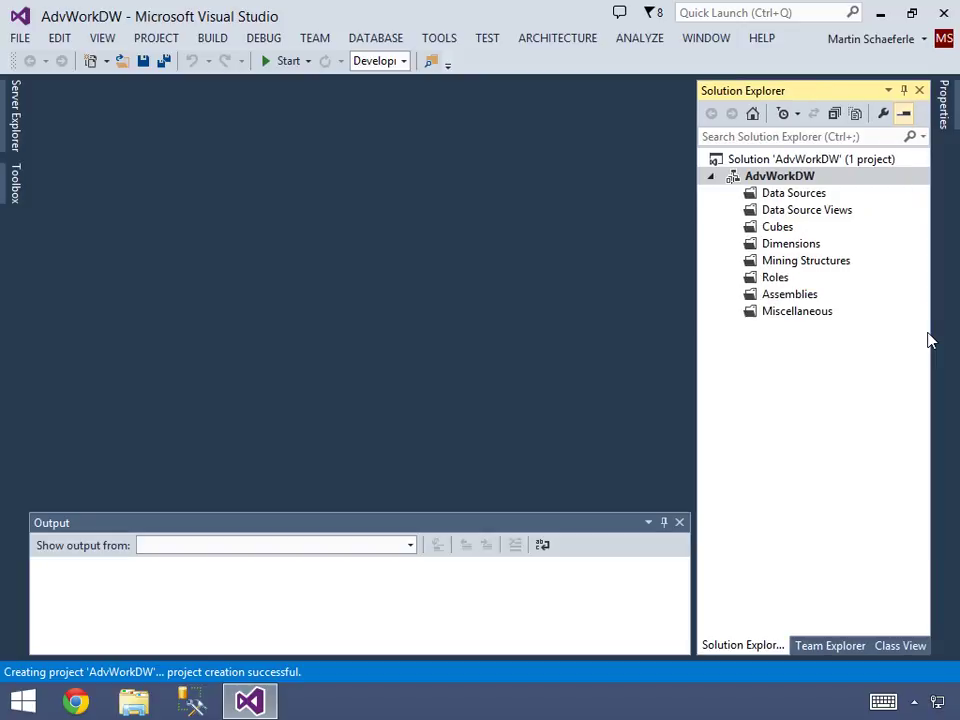
click(948, 118)
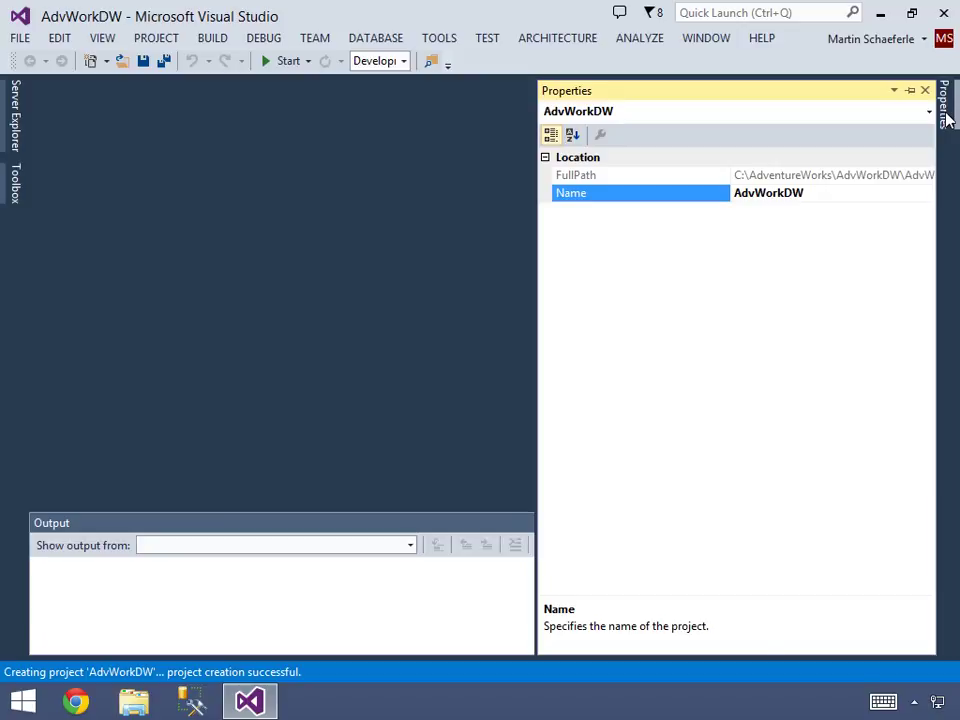
click(948, 118)
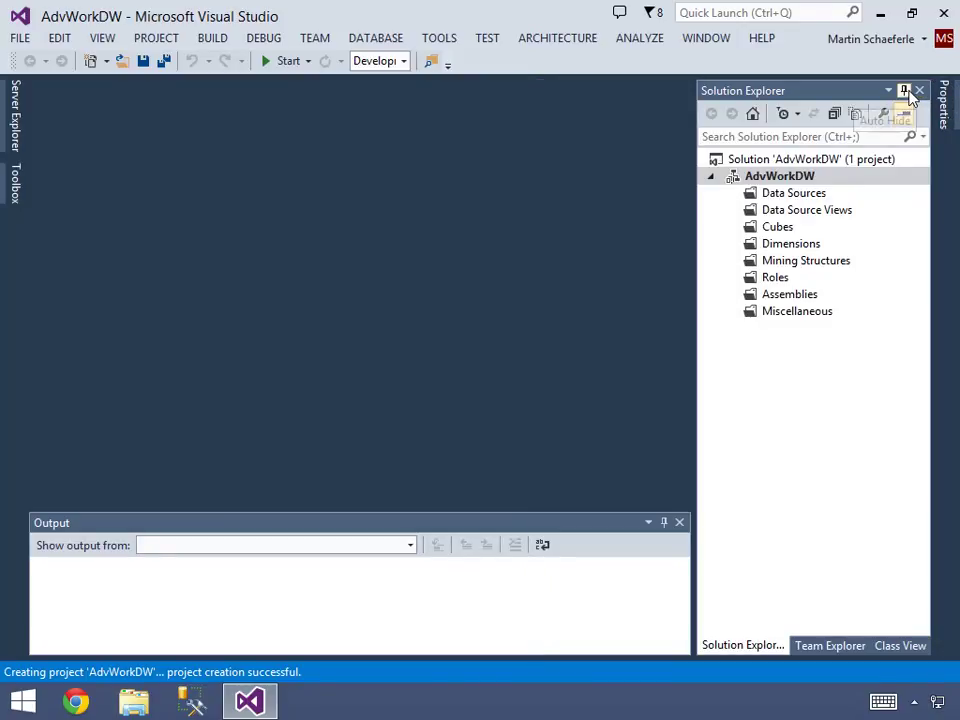
Look at Team Explorer and Class View, ending back on Solution Explorer.
click(822, 646)
click(898, 646)
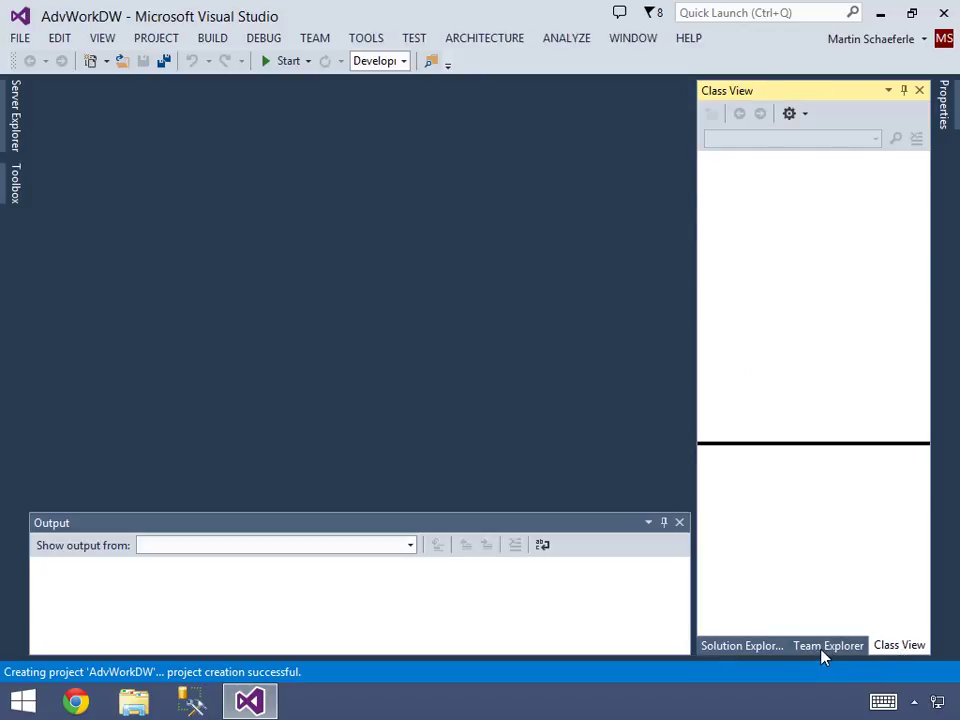
click(765, 646)
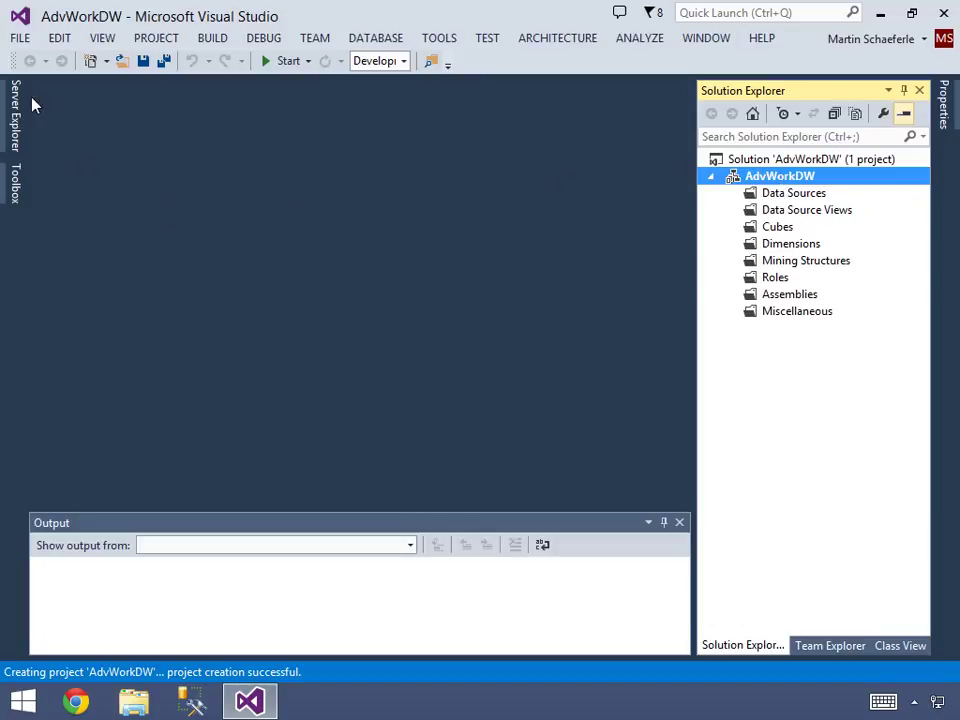
Open the existing Analysis Services database AdvWorks-EE from server ".", closing the current solution.
click(19, 39)
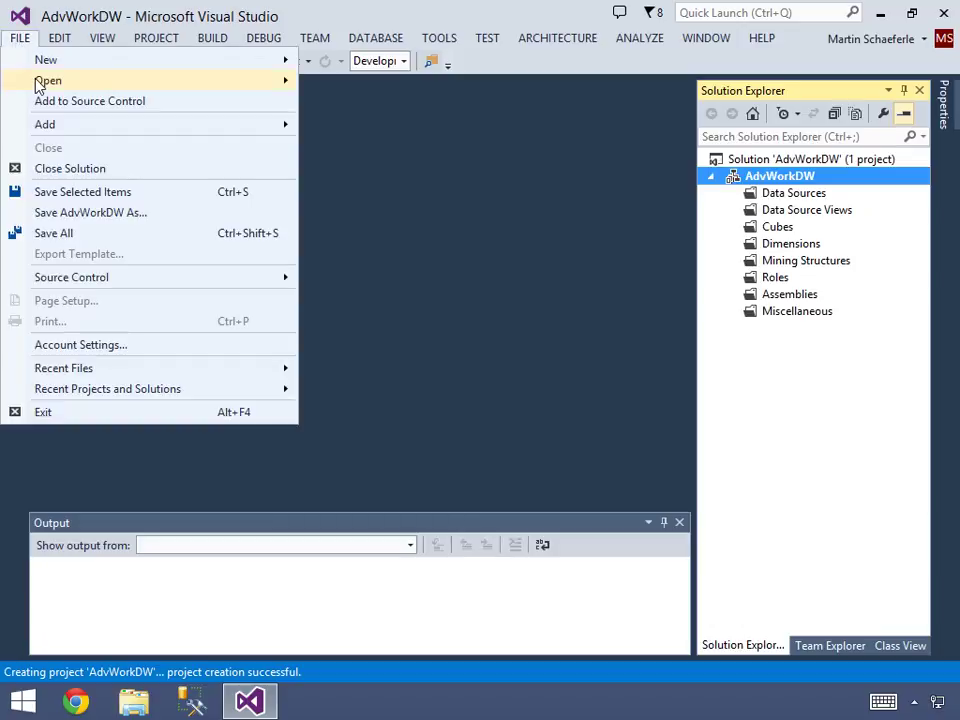
mouse_move(10, 80)
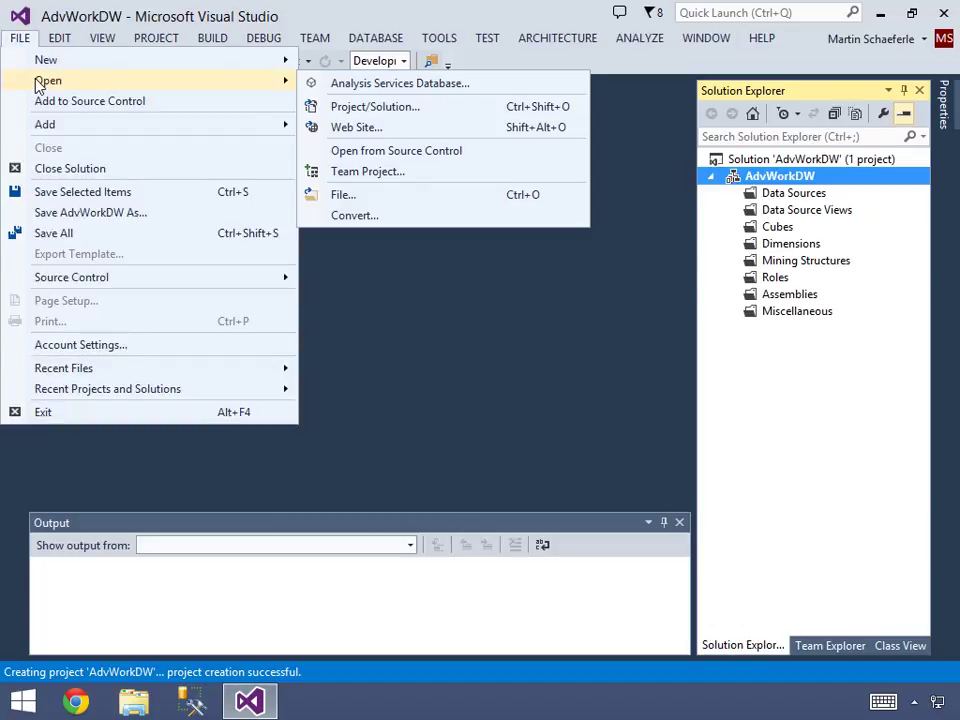
click(370, 84)
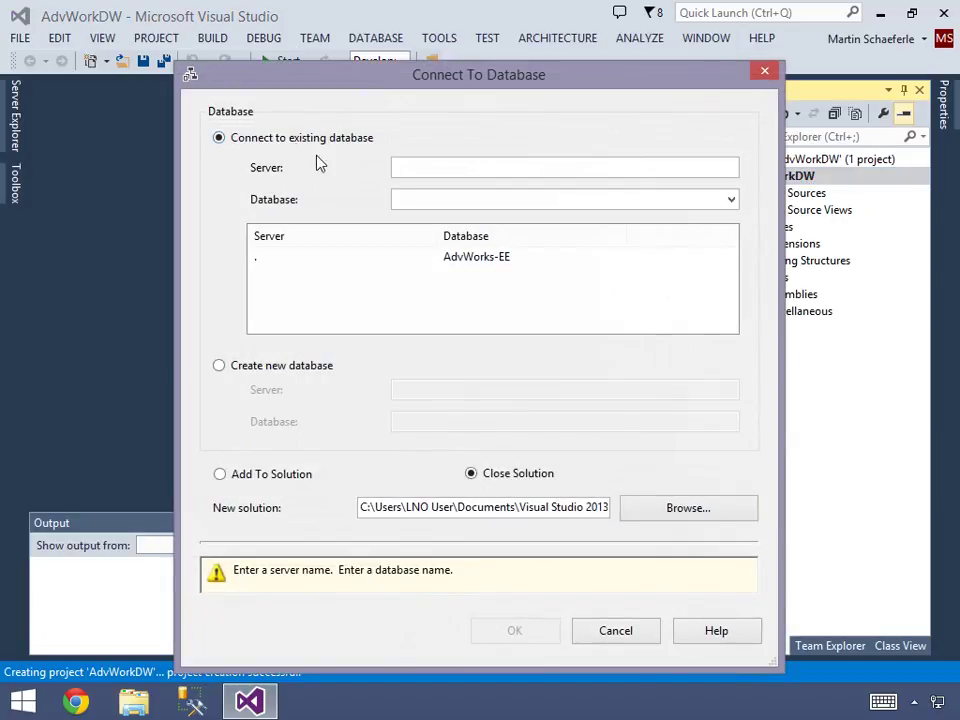
click(412, 170)
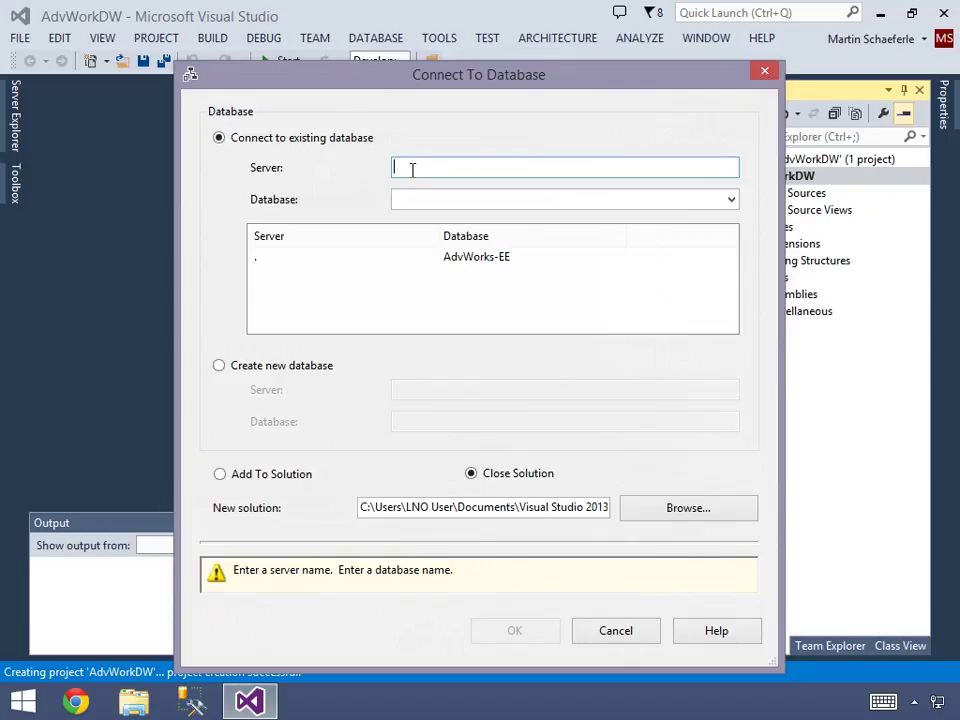
text(.)
click(420, 200)
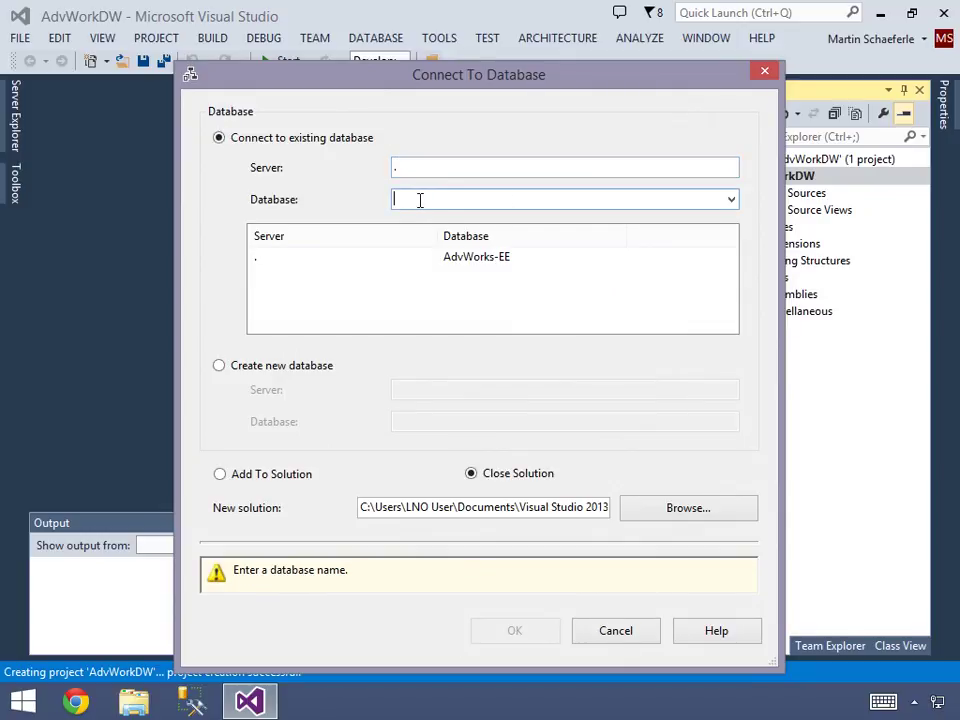
click(731, 199)
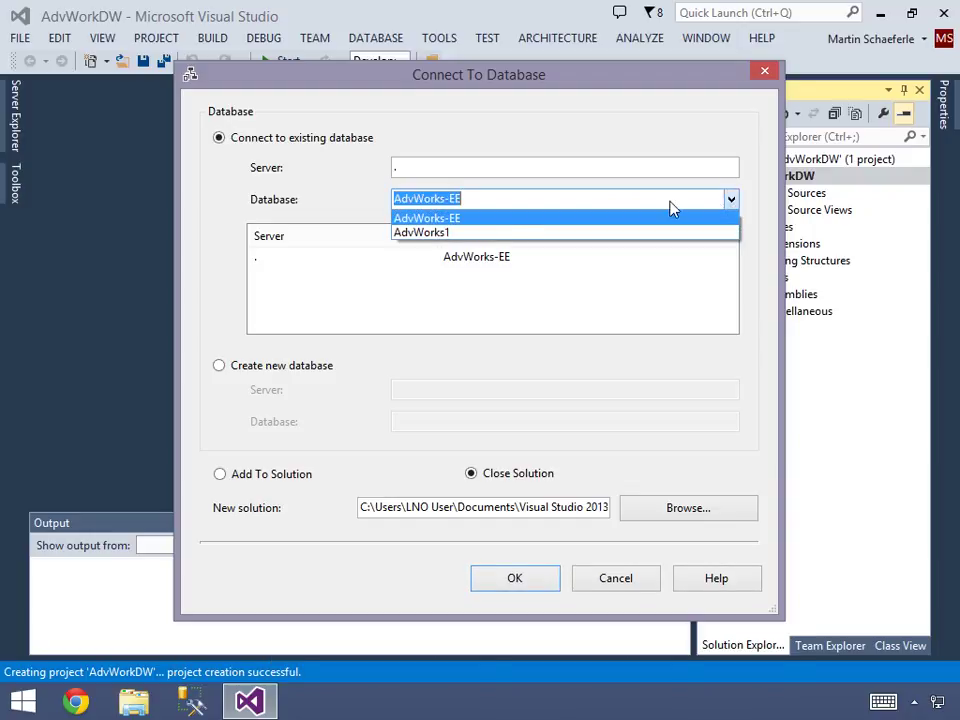
click(432, 219)
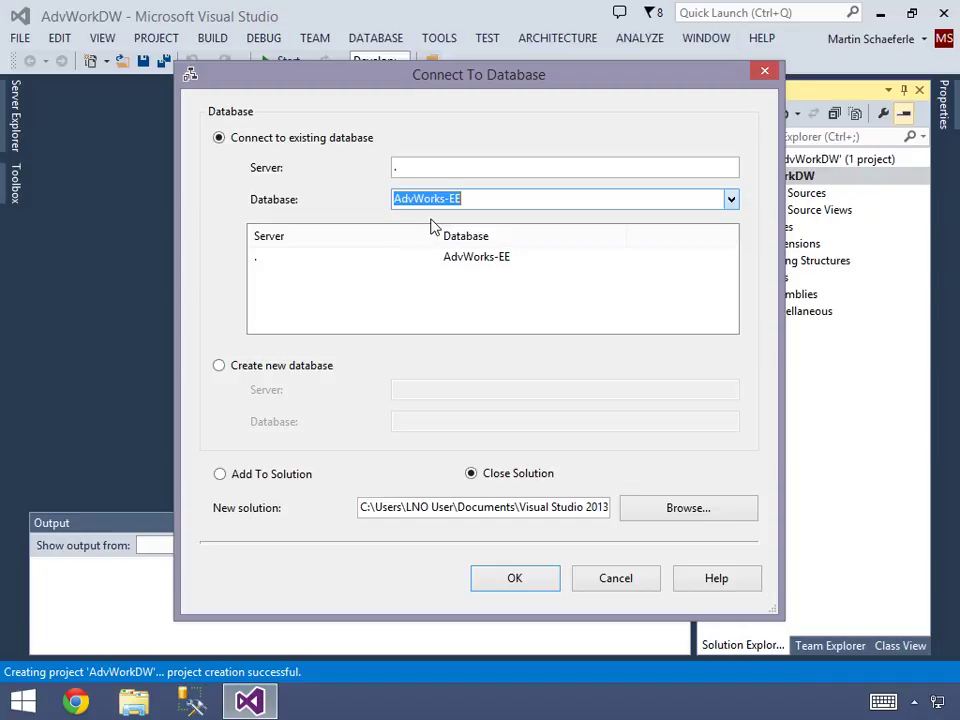
click(539, 585)
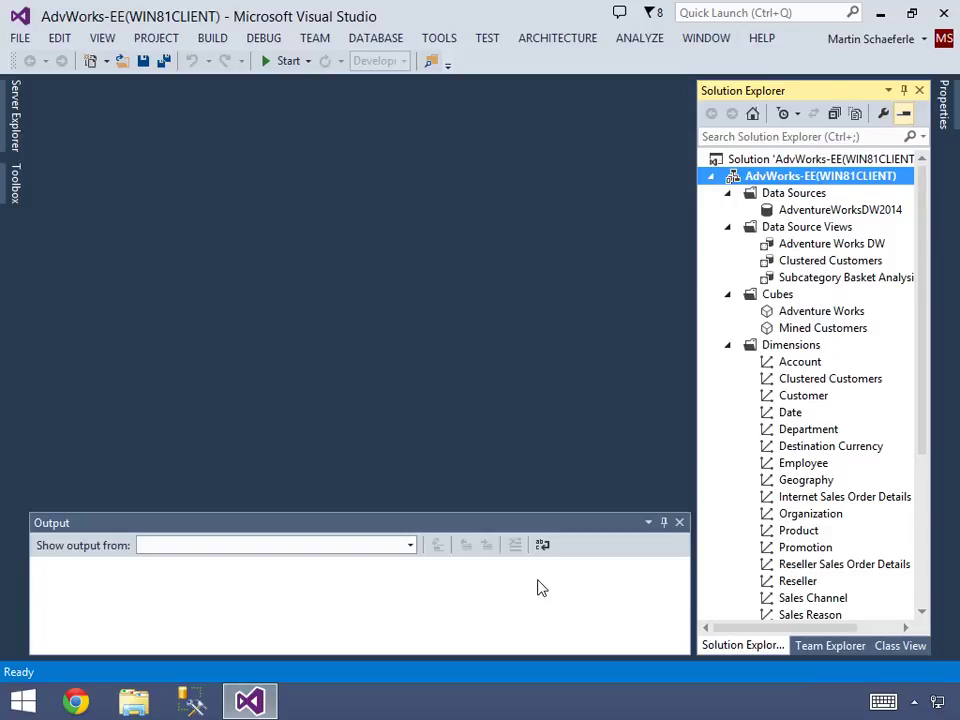
Collapse the Dimensions, Mining Structures, Cubes, Data Source Views and Data Sources folders of the AdvWorks-EE project.
click(727, 345)
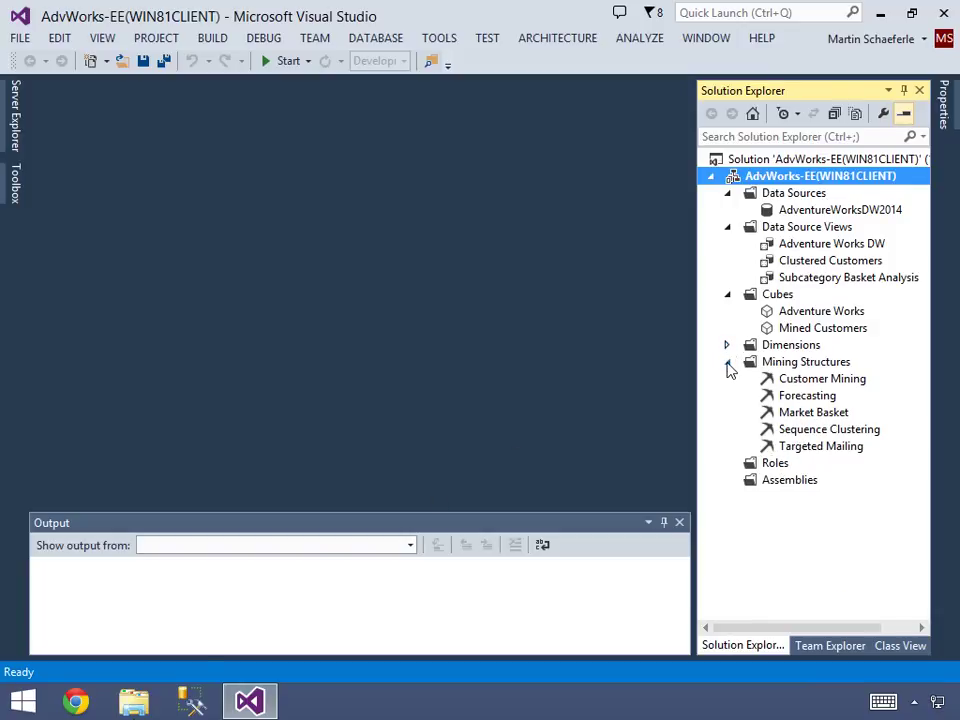
click(727, 362)
click(727, 294)
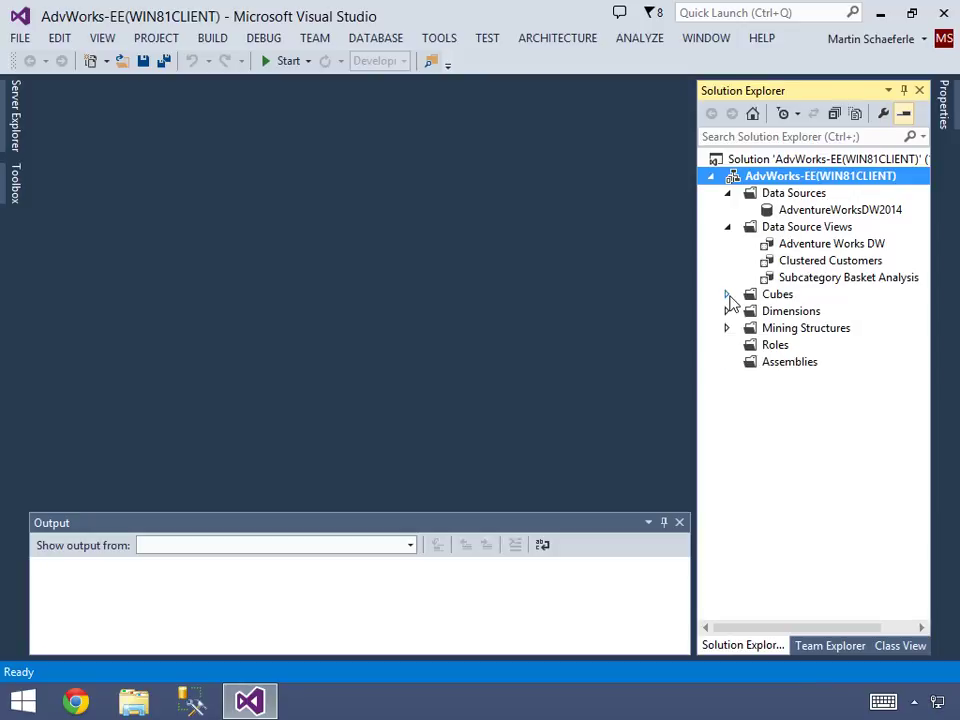
click(727, 227)
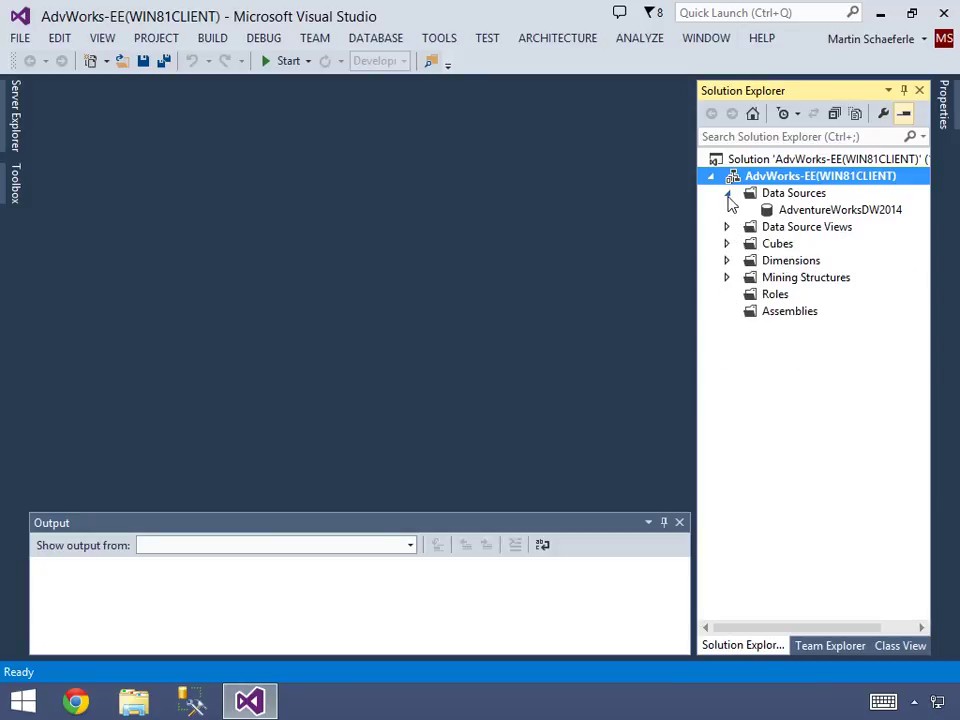
click(728, 195)
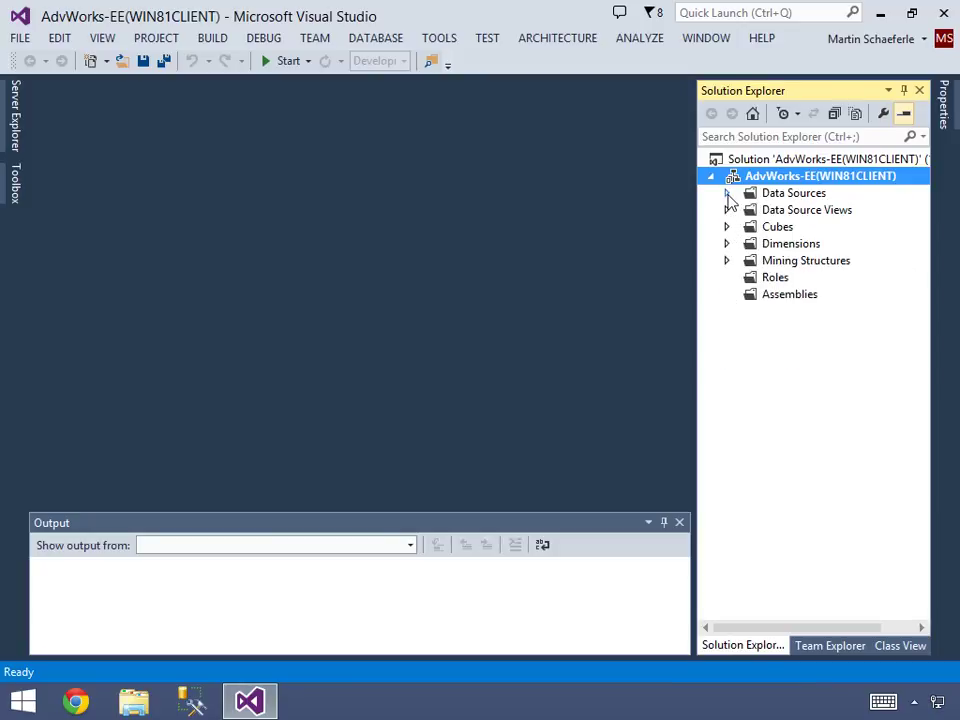
Inspect the AdventureWorksDW2014 data source and its connection settings, closing both dialogs without saving changes.
click(727, 194)
double_click(826, 212)
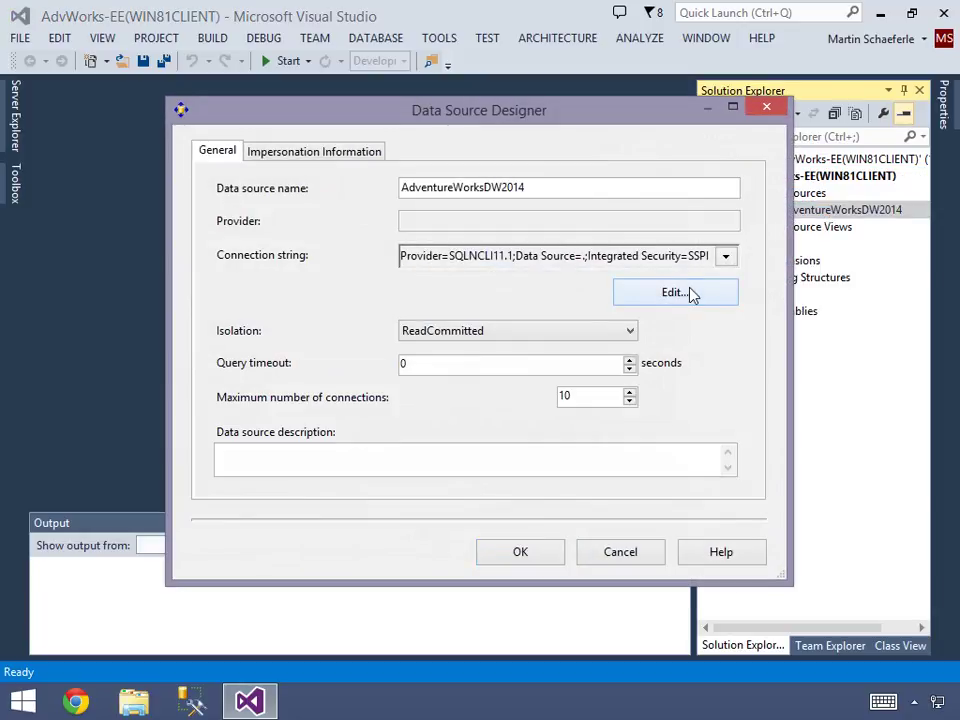
click(692, 292)
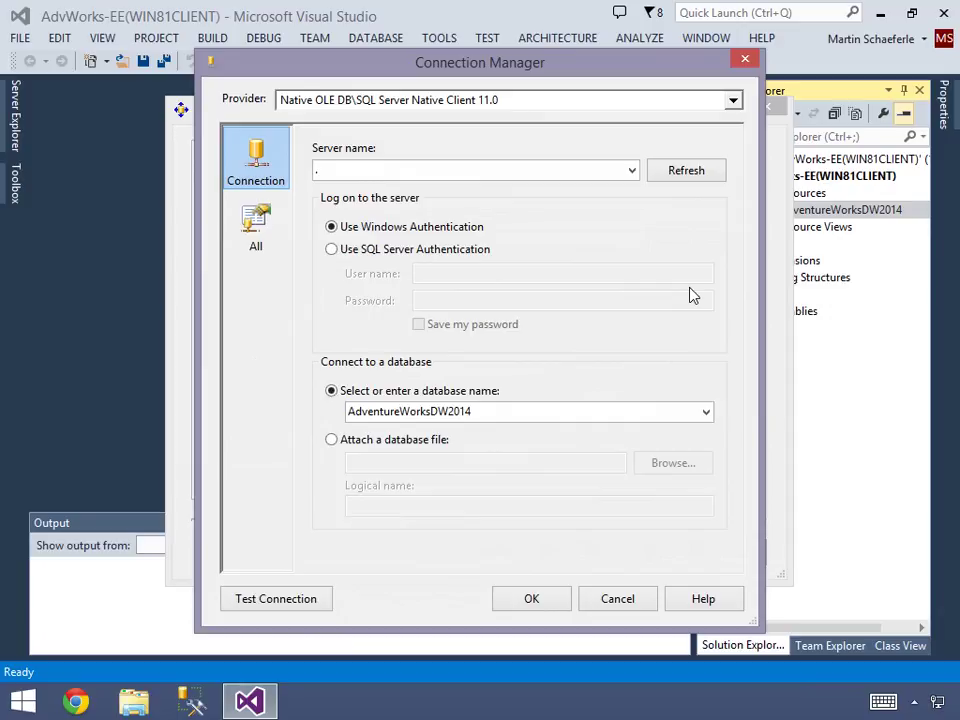
click(618, 604)
click(625, 562)
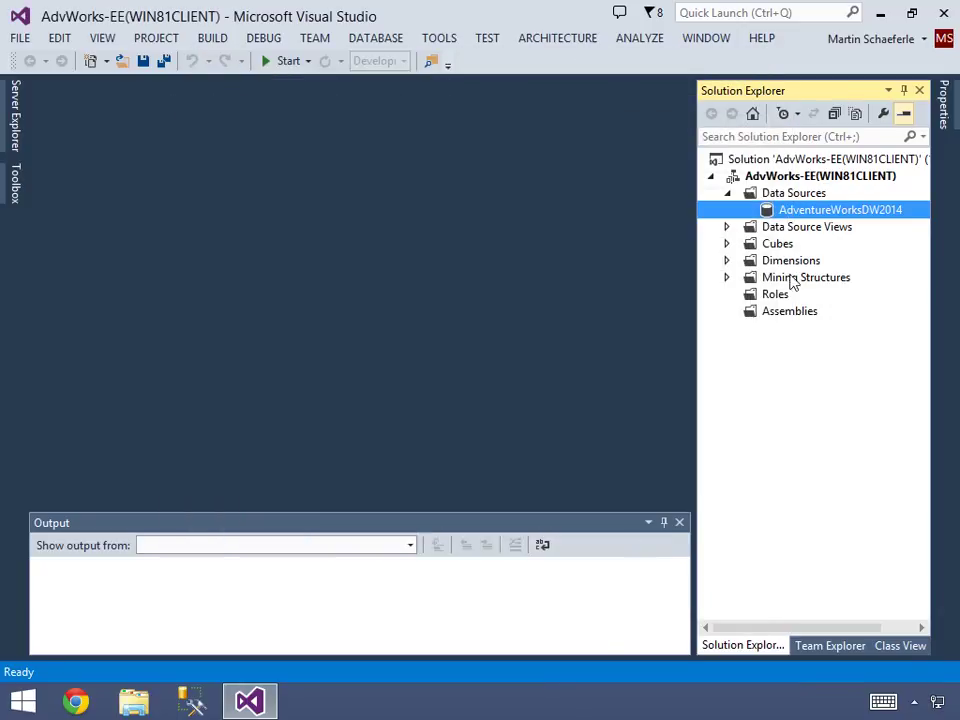
Open the Adventure Works DW data source view and zoom its diagram to fit.
click(729, 227)
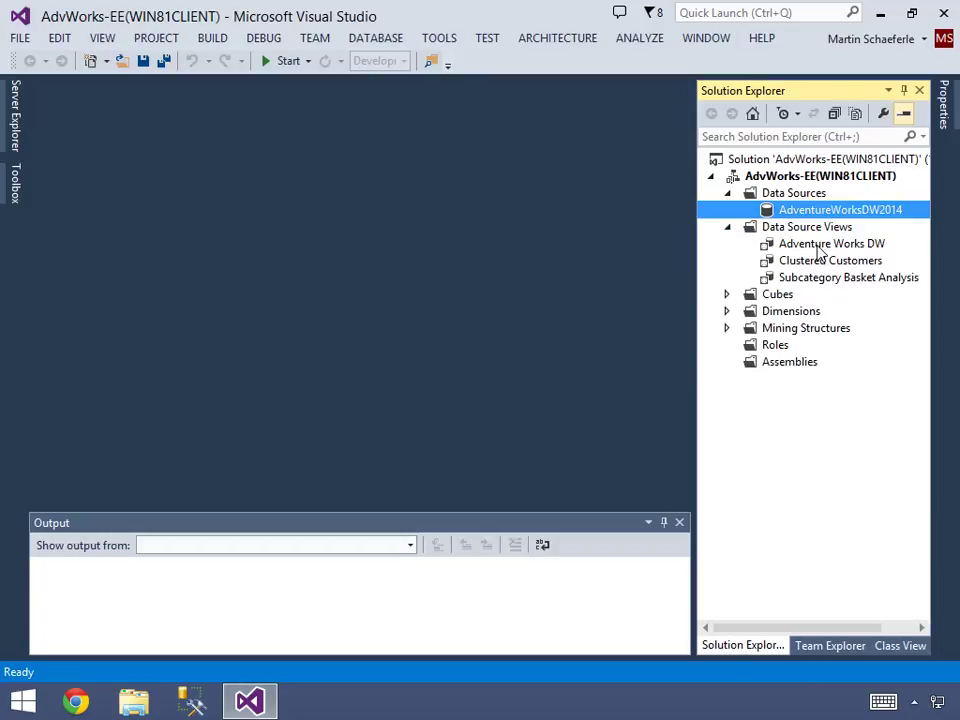
double_click(818, 249)
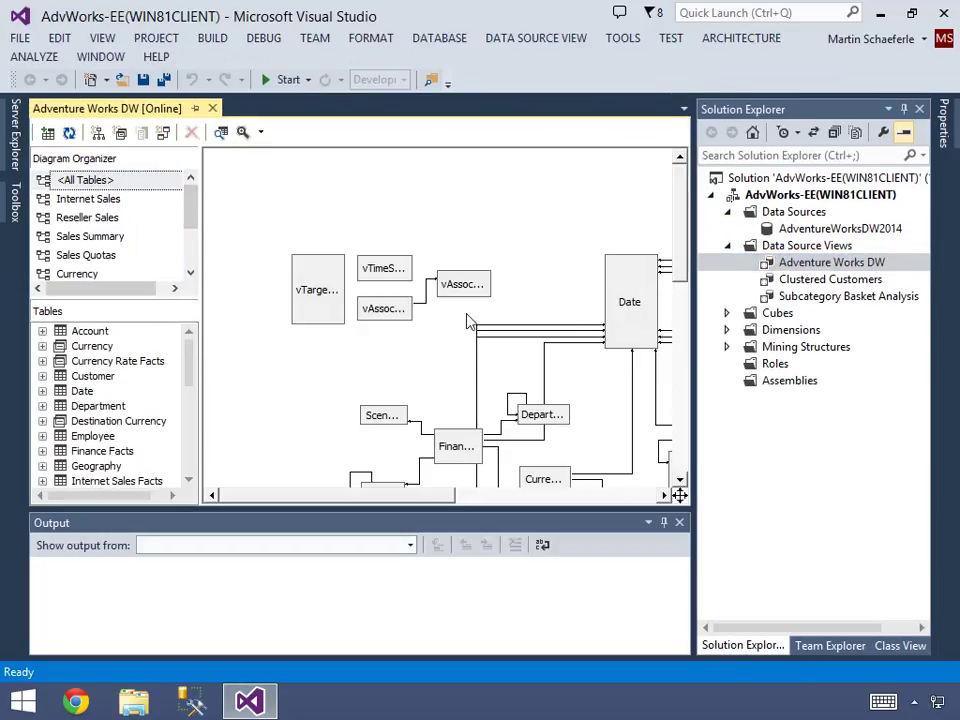
right_click(422, 340)
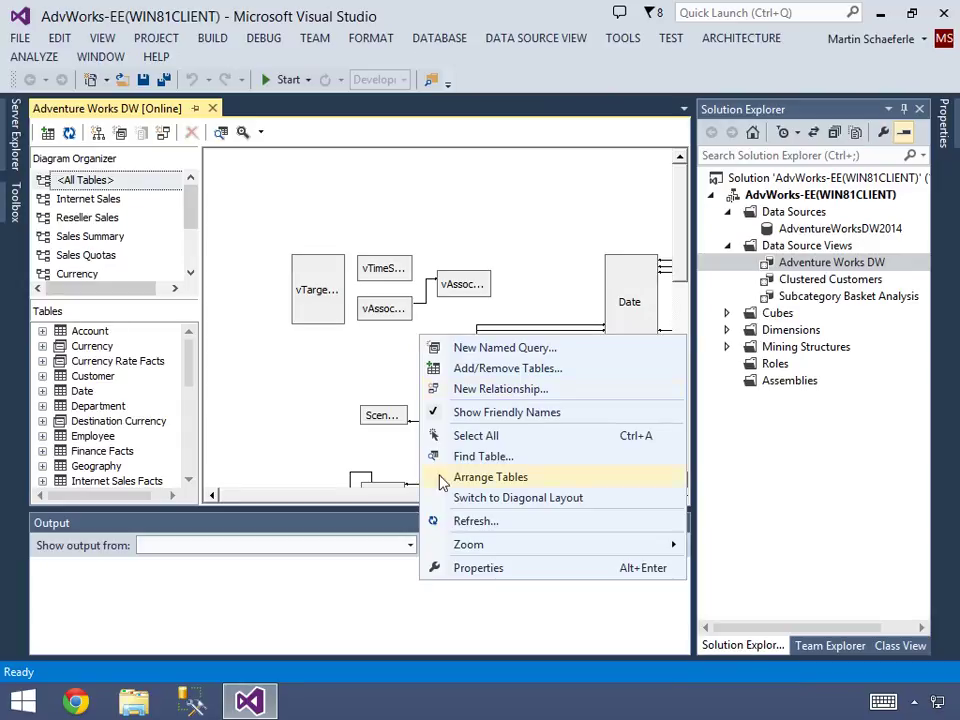
mouse_move(462, 548)
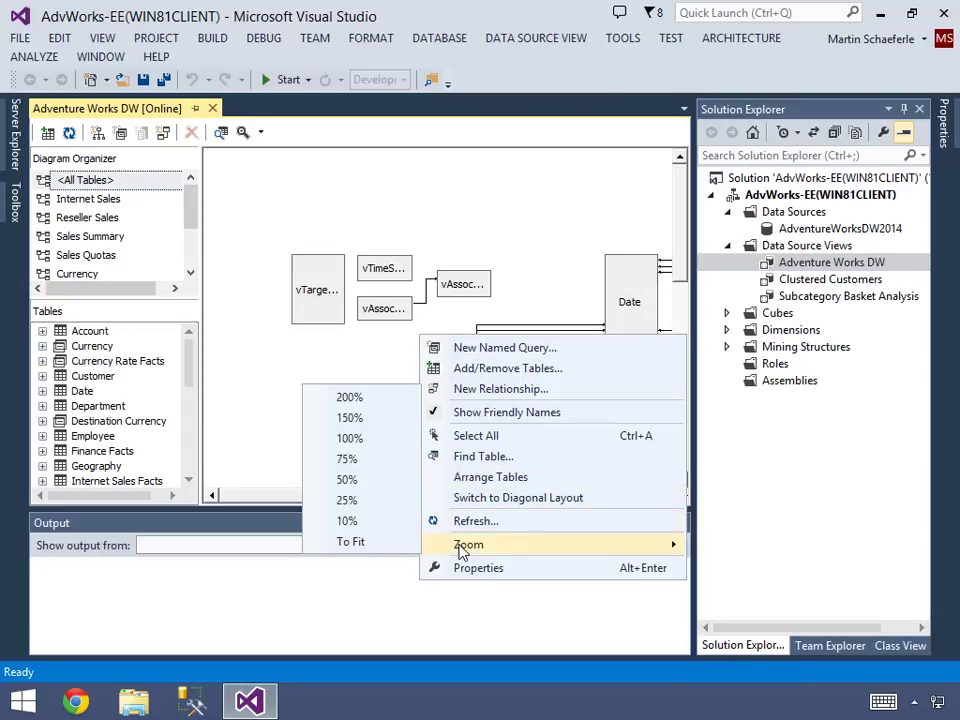
click(352, 541)
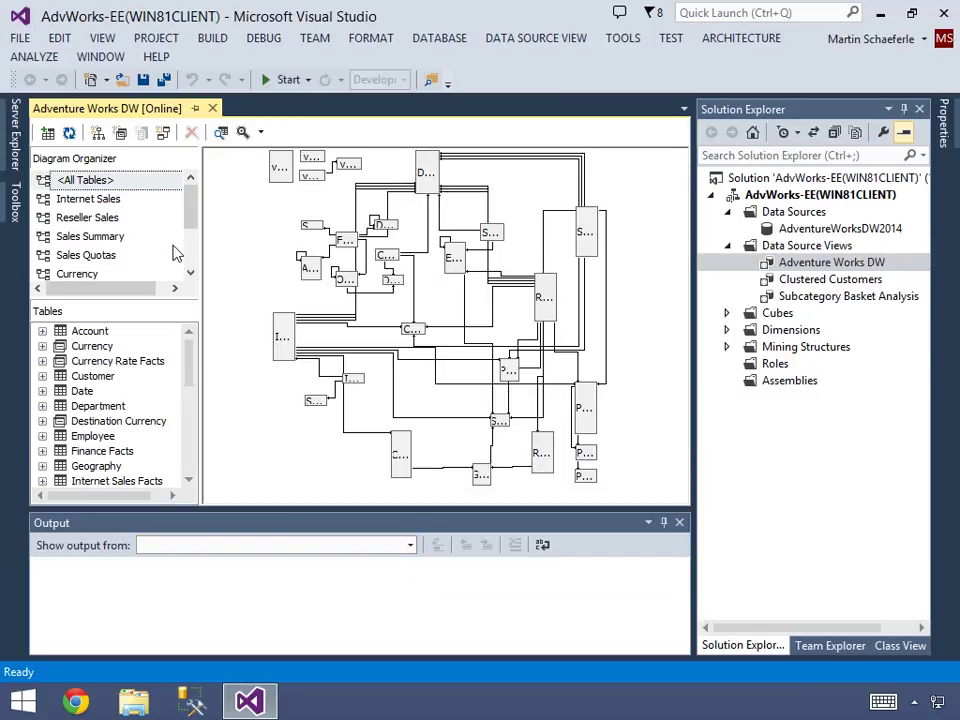
Show the Internet Sales diagram of the data source view and zoom it to fit.
click(88, 200)
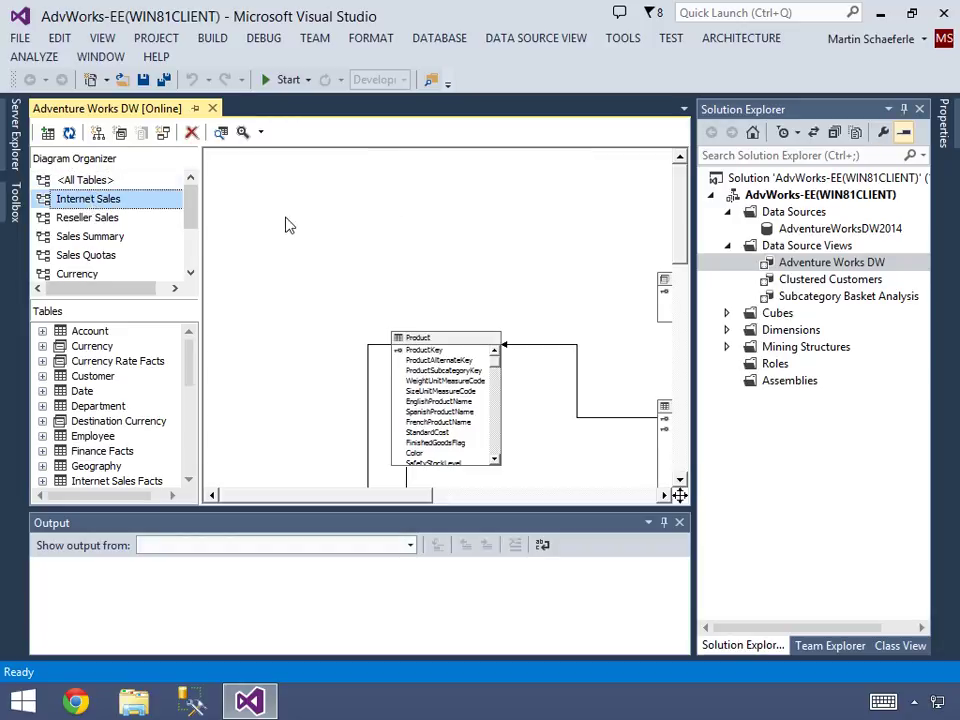
right_click(362, 268)
mouse_move(437, 518)
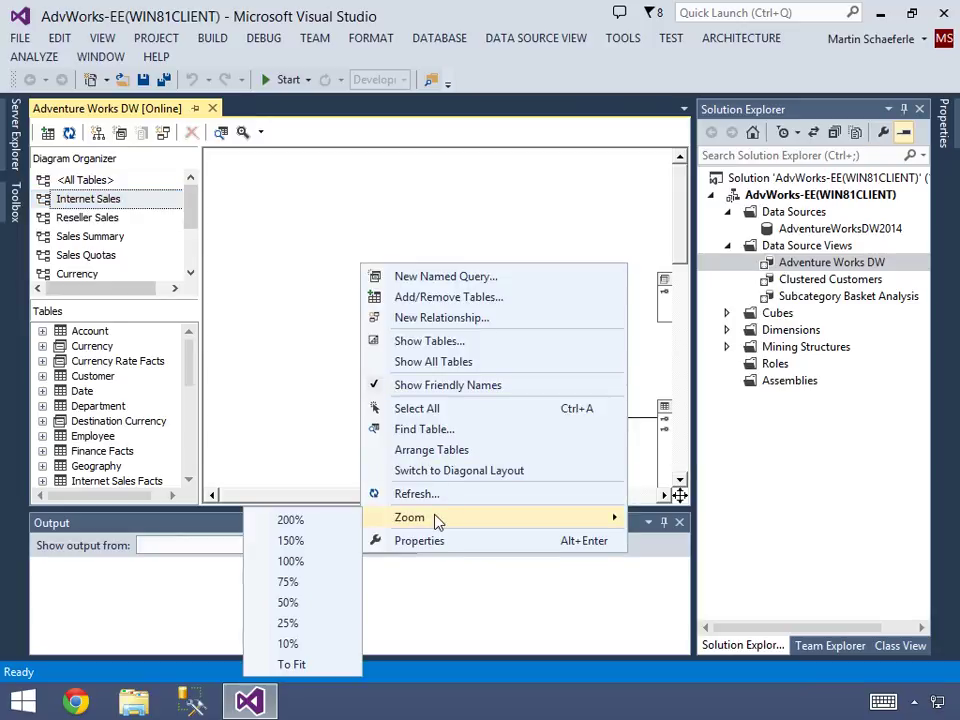
click(291, 664)
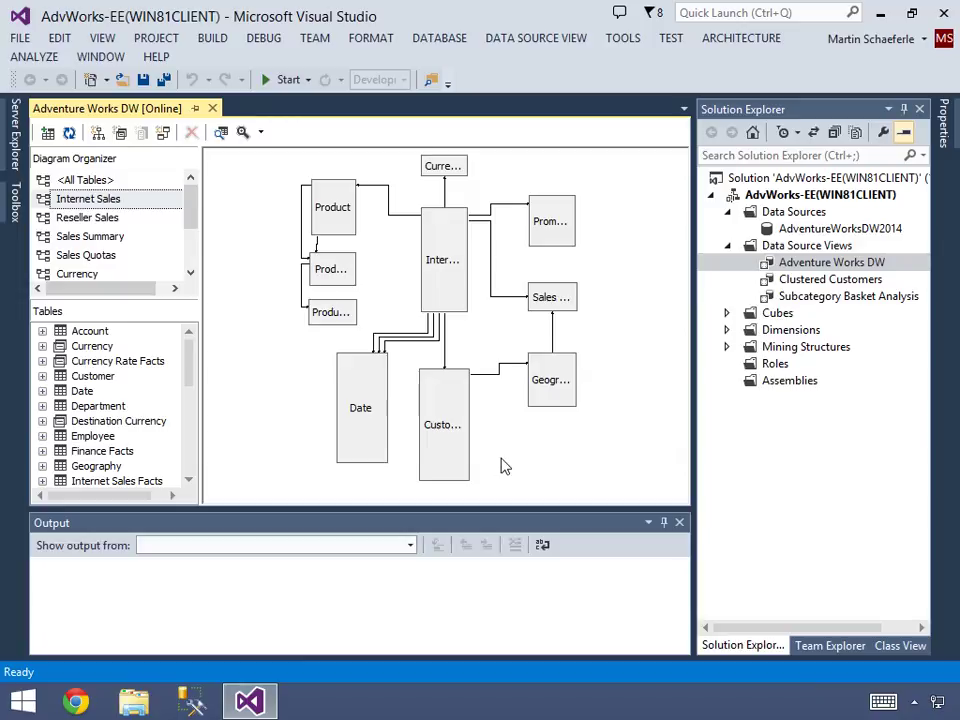
Close the Output window, widen the diagram area by narrowing the panes on both sides, and refit the Internet Sales diagram.
click(679, 522)
drag(692, 435, 745, 443)
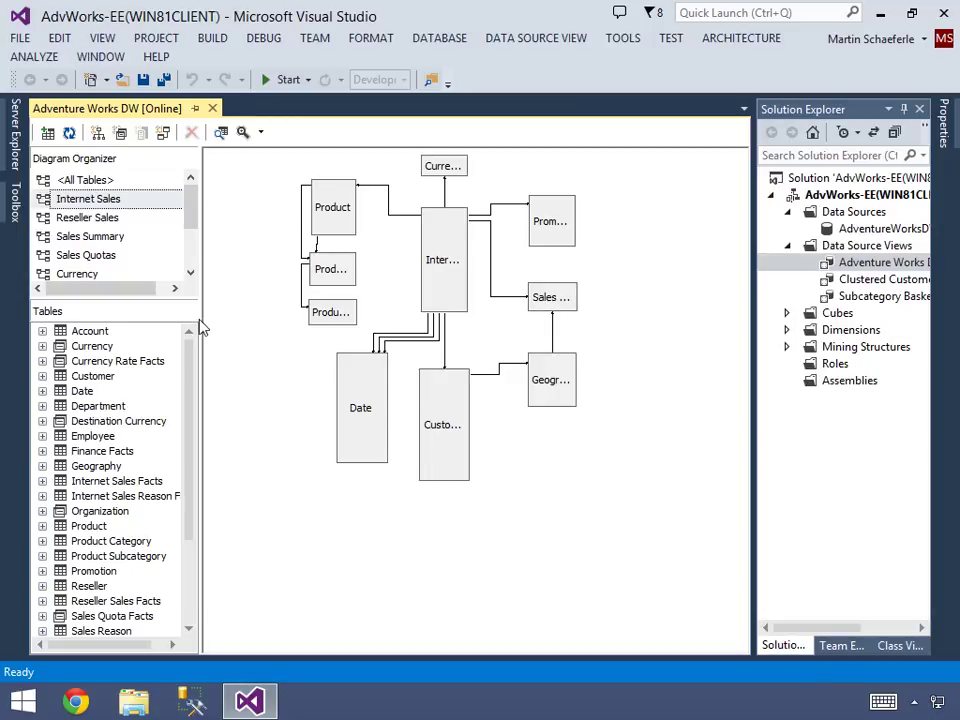
drag(199, 315, 146, 315)
right_click(221, 373)
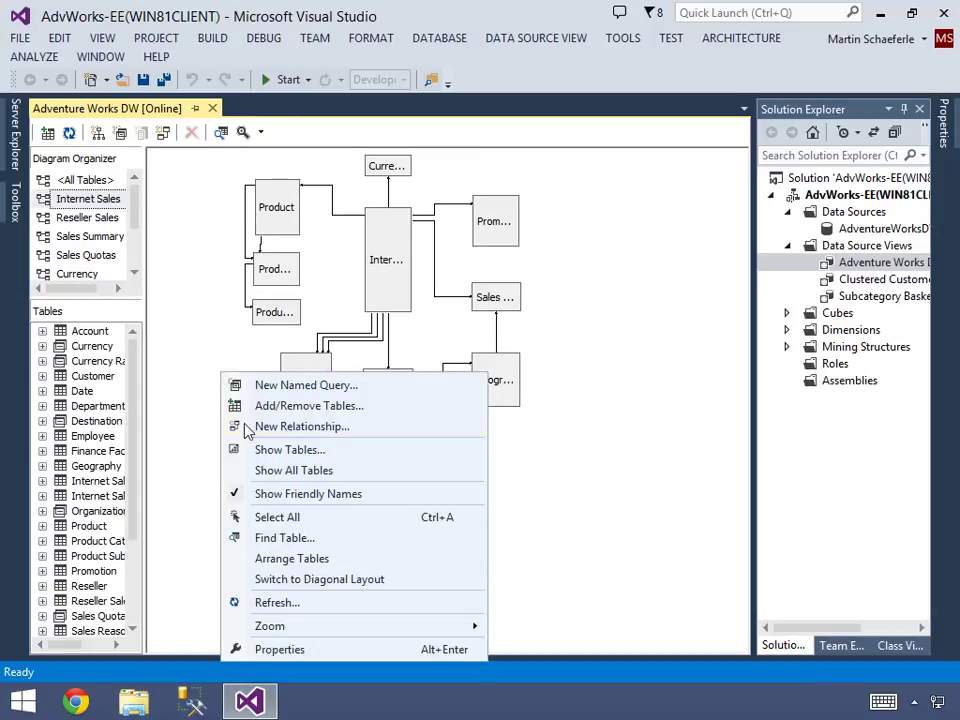
mouse_move(483, 635)
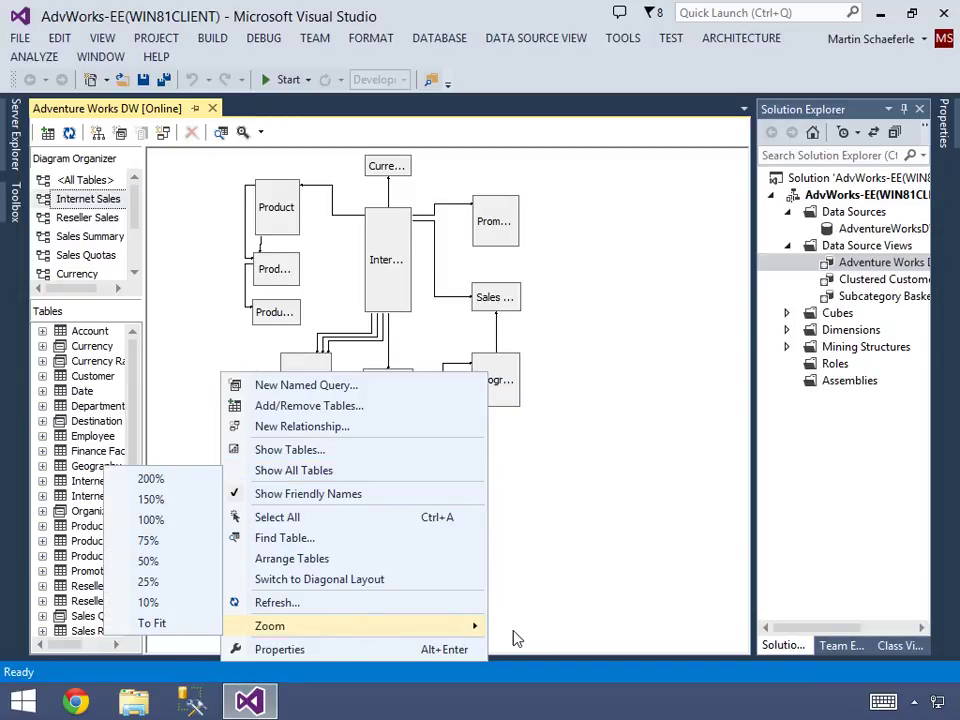
click(205, 624)
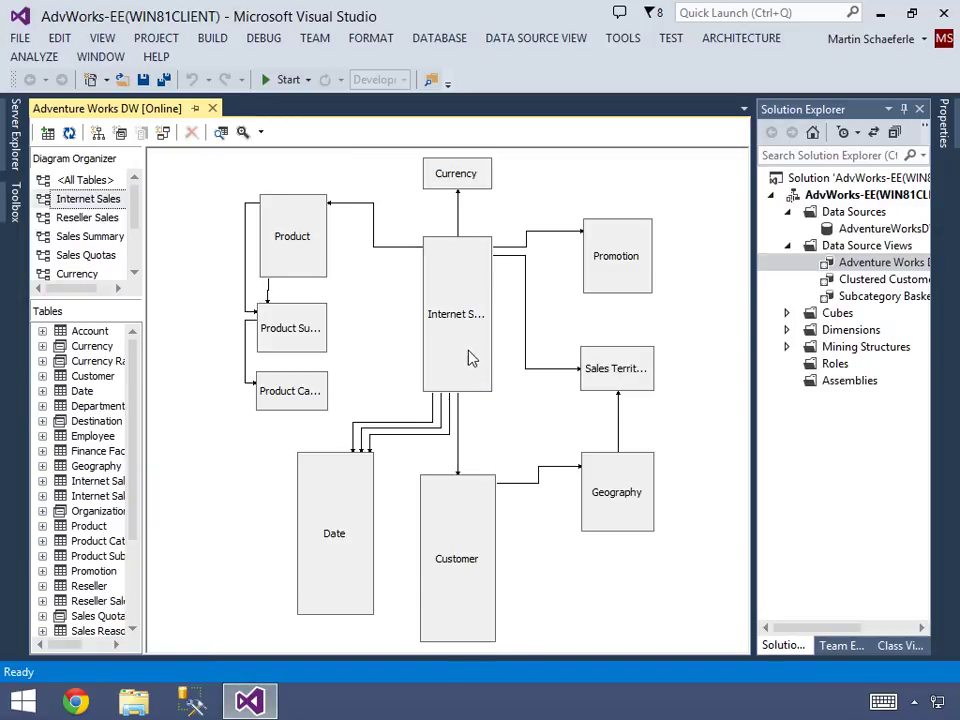
Shorten the Internet Sales Facts table box in the diagram and move the Customer and Date tables up closer beneath it.
click(465, 322)
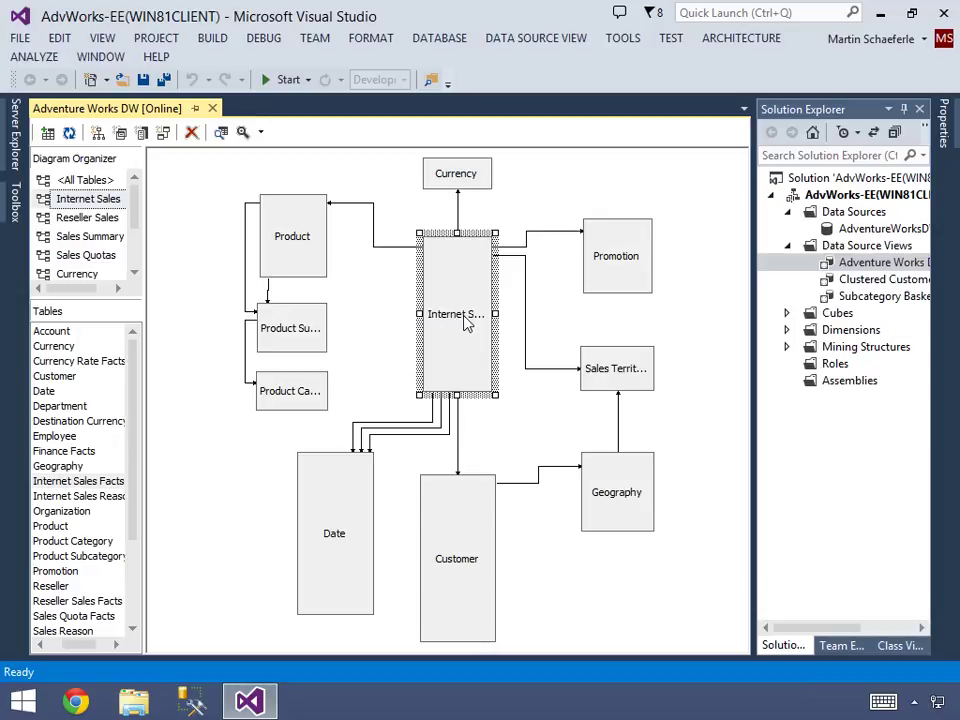
drag(457, 393, 459, 338)
drag(463, 508, 485, 428)
drag(349, 506, 385, 447)
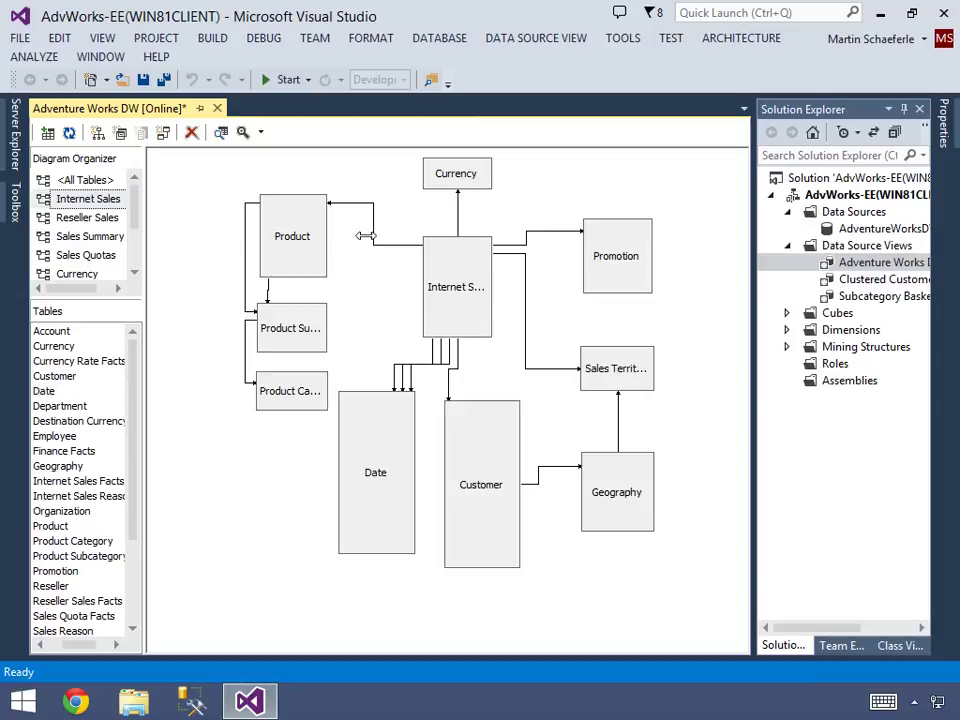
Trace the product tables in the diagram by selecting Product, Product Subcategory and Product Category in turn.
click(290, 243)
click(291, 337)
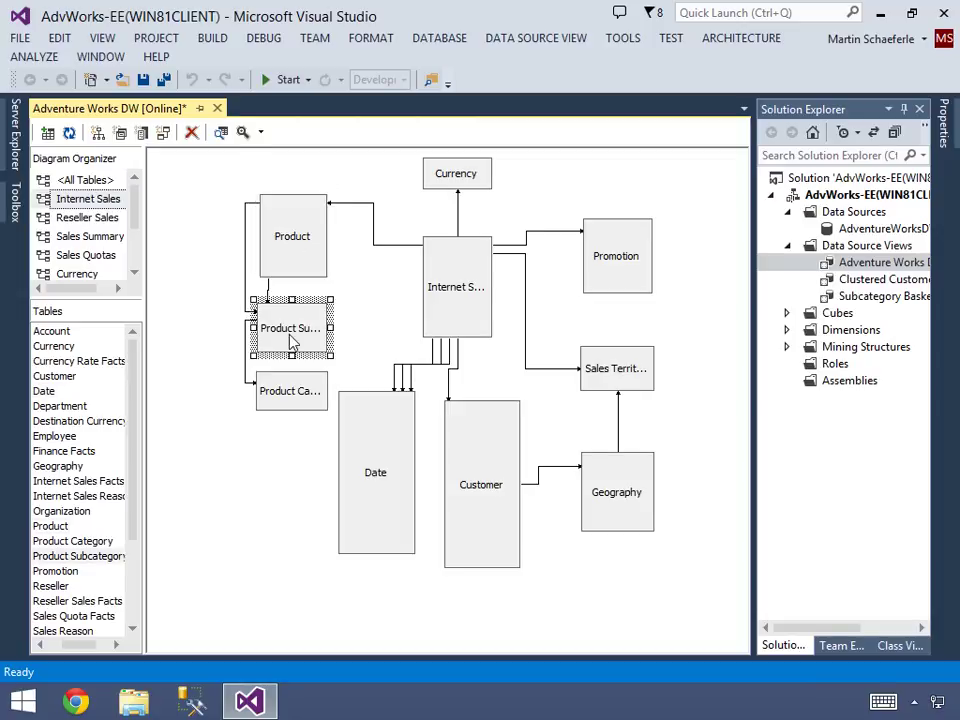
click(295, 400)
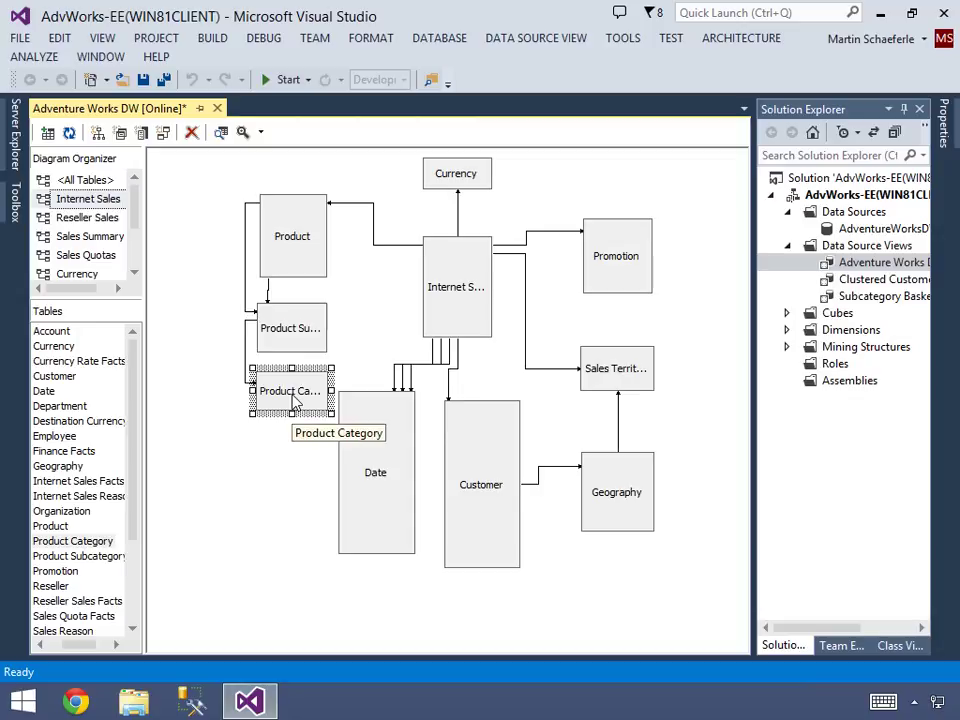